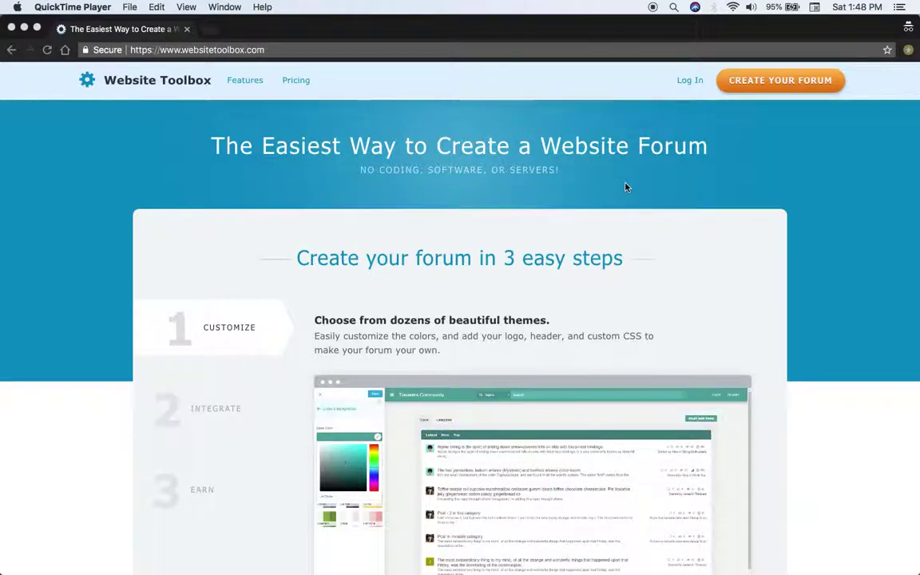
pyautogui.click(791, 85)
pyautogui.click(791, 84)
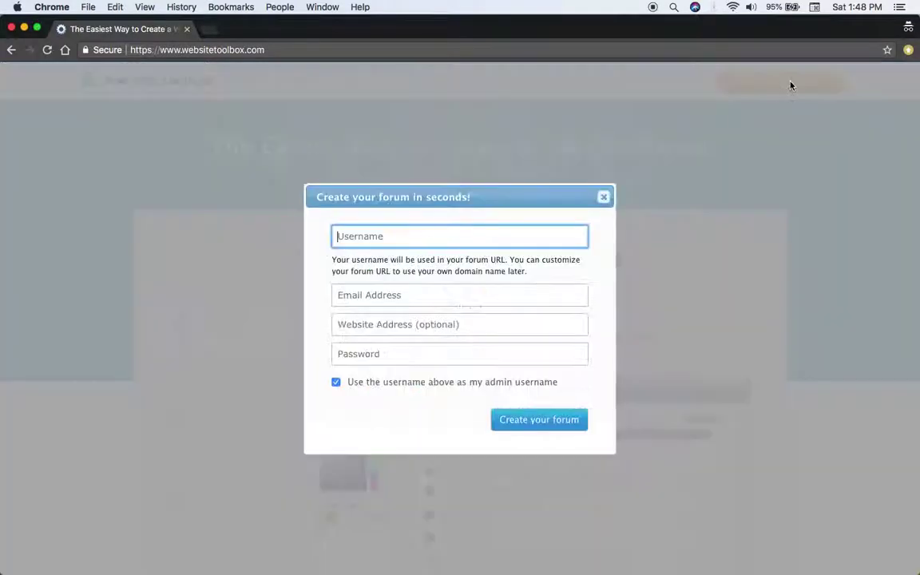
pyautogui.write('ytest')
pyautogui.press('Tab')
pyautogui.write('y')
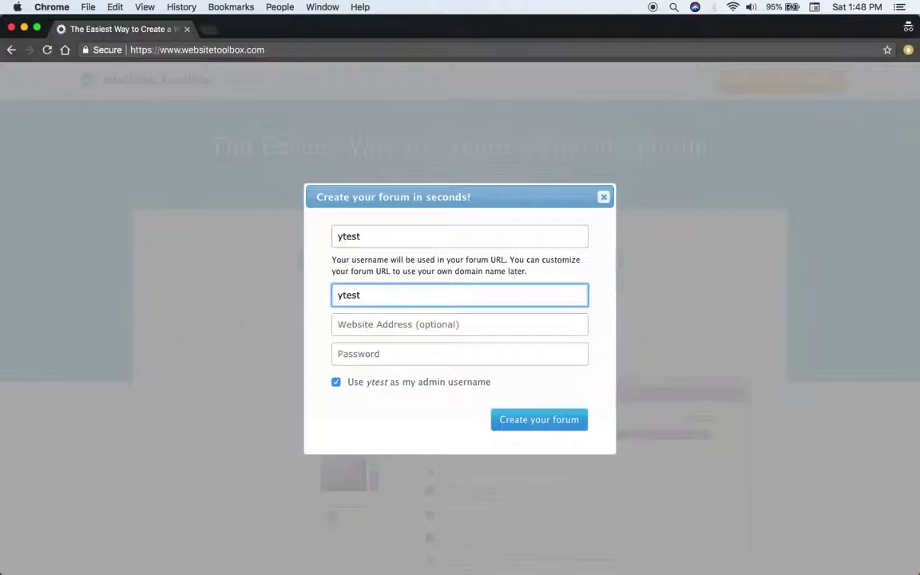
pyautogui.write('m')
pyautogui.press('Tab')
pyautogui.press('Tab')
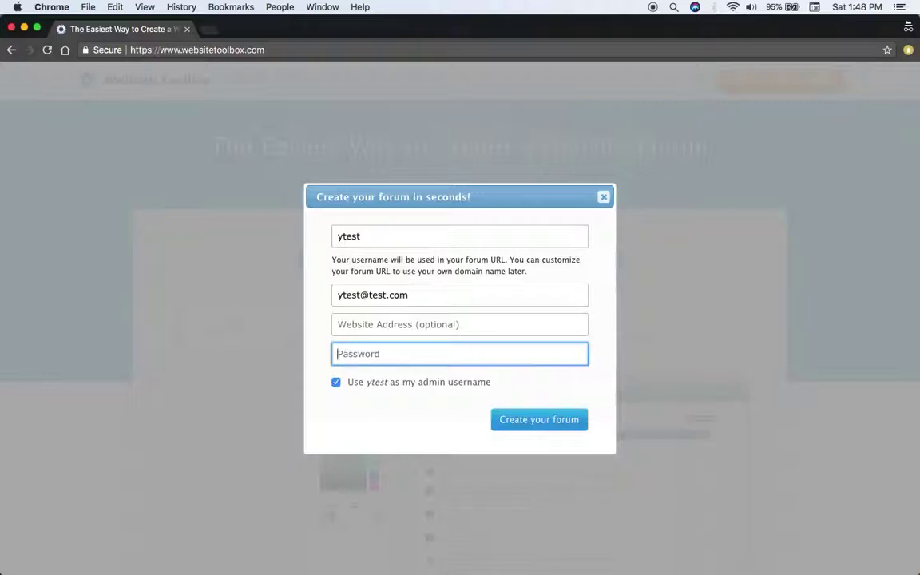
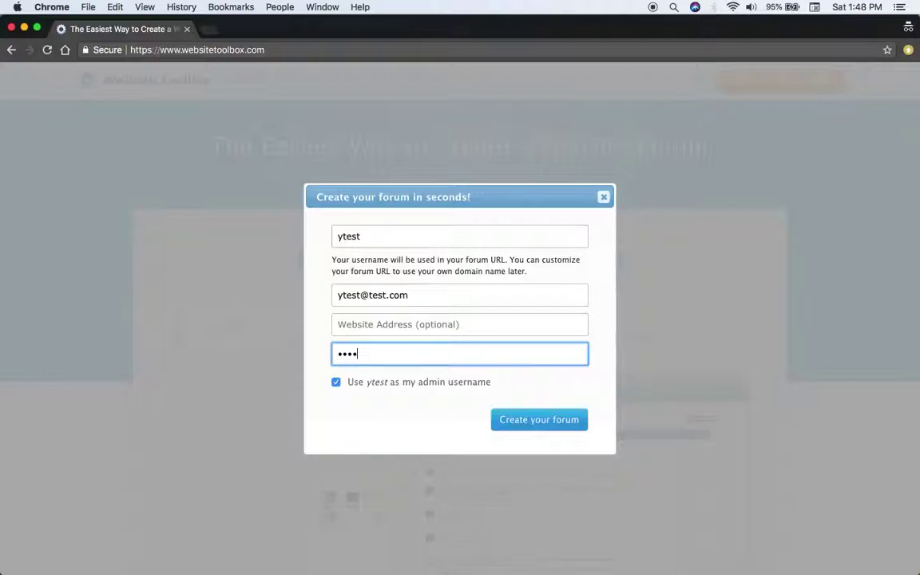
pyautogui.press('Return')
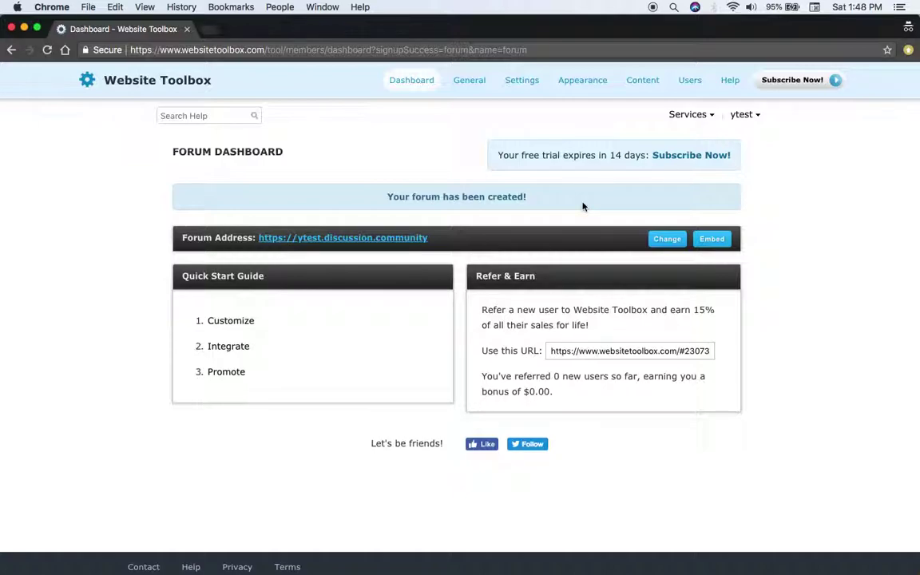
# Open the theme gallery from the Quick Start Guide's Customize step.
pyautogui.scroll(-2, 582, 207)
pyautogui.click(231, 322)
pyautogui.click(267, 328)
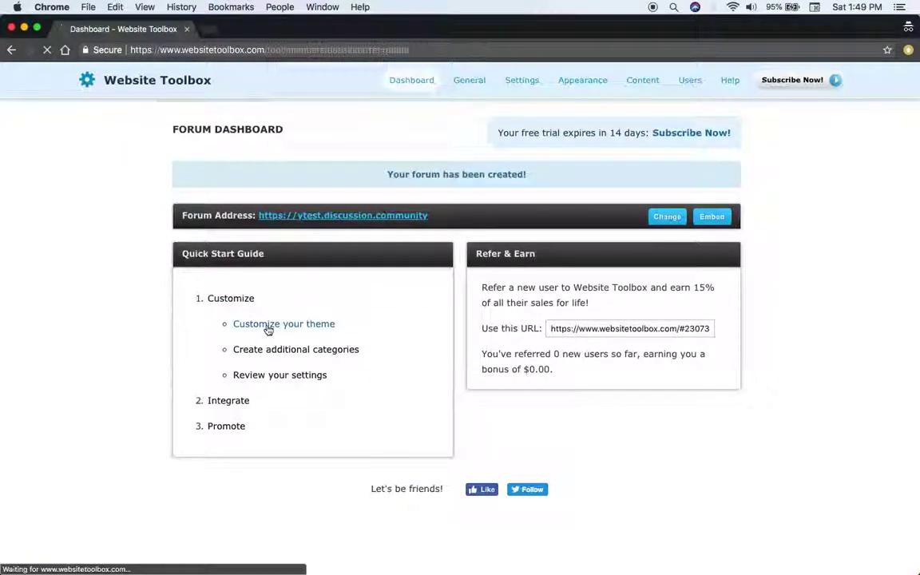
# Browse the theme list and activate Modern Elegance in place of Angela.
pyautogui.scroll(-2, 268, 329)
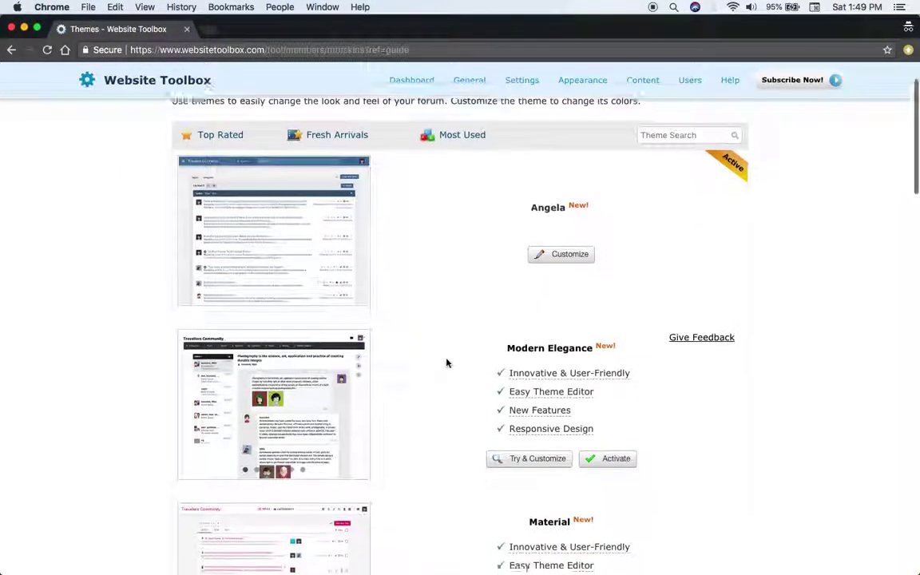
pyautogui.scroll(-5, 446, 363)
pyautogui.scroll(3, 446, 362)
pyautogui.scroll(-5, 447, 363)
pyautogui.scroll(-4, 447, 363)
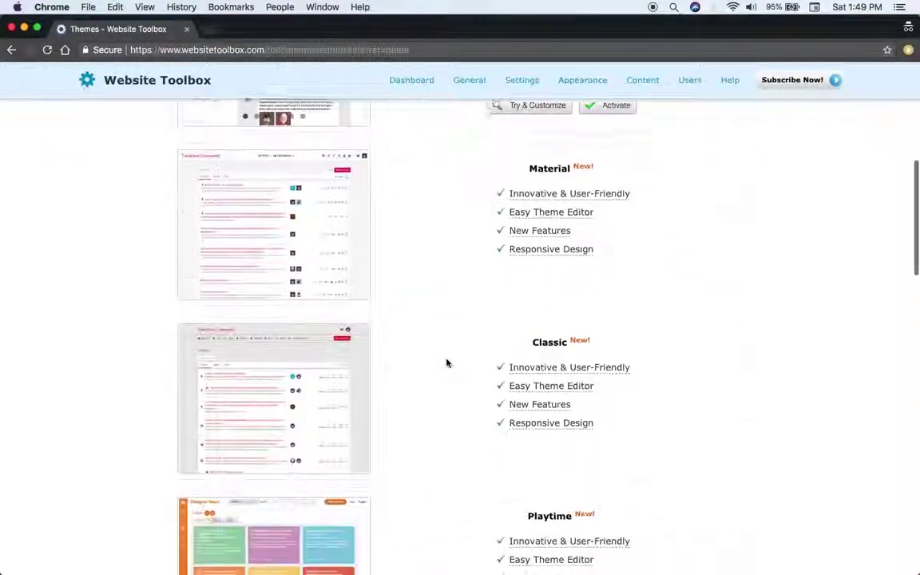
pyautogui.scroll(-2, 447, 363)
pyautogui.scroll(-2, 447, 363)
pyautogui.scroll(-3, 447, 362)
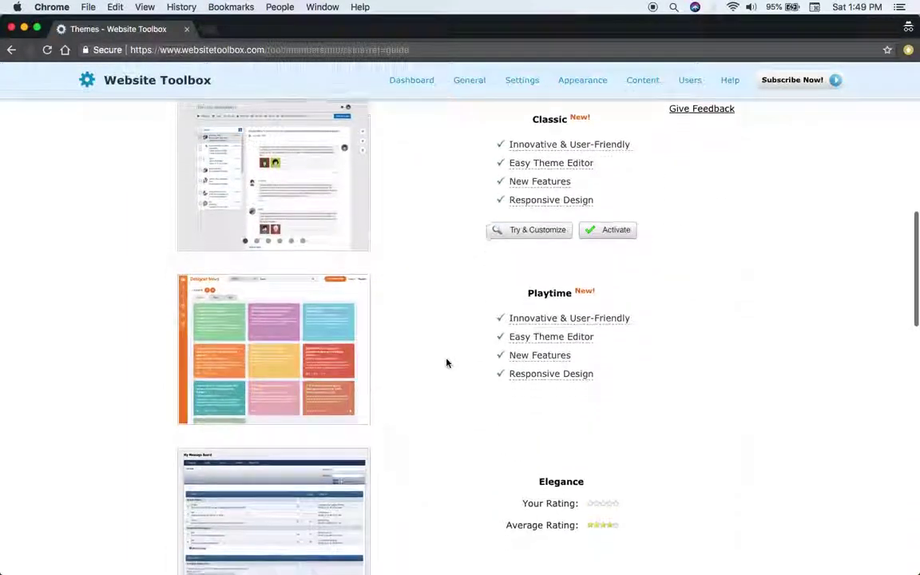
pyautogui.scroll(-3, 447, 362)
pyautogui.scroll(-2, 447, 363)
pyautogui.scroll(-2, 447, 363)
pyautogui.scroll(-2, 447, 363)
pyautogui.scroll(-5, 447, 363)
pyautogui.scroll(-3, 446, 362)
pyautogui.scroll(-3, 447, 363)
pyautogui.scroll(10, 447, 363)
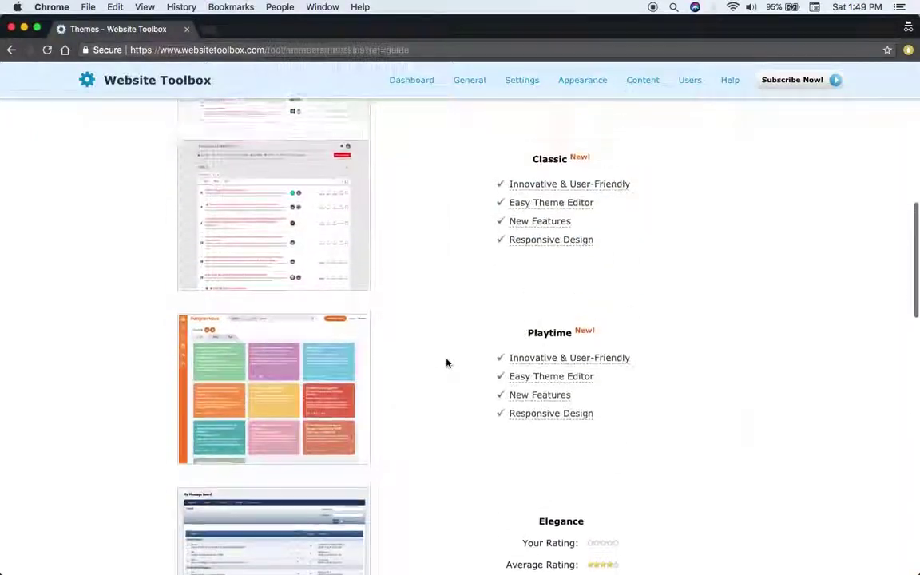
pyautogui.scroll(5, 446, 363)
pyautogui.scroll(10, 446, 363)
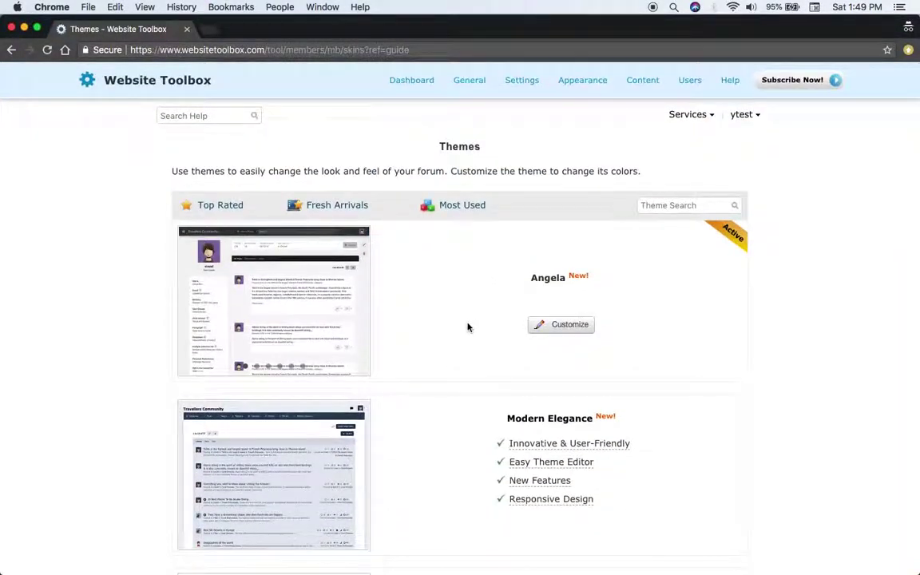
pyautogui.scroll(-2, 573, 373)
pyautogui.click(615, 388)
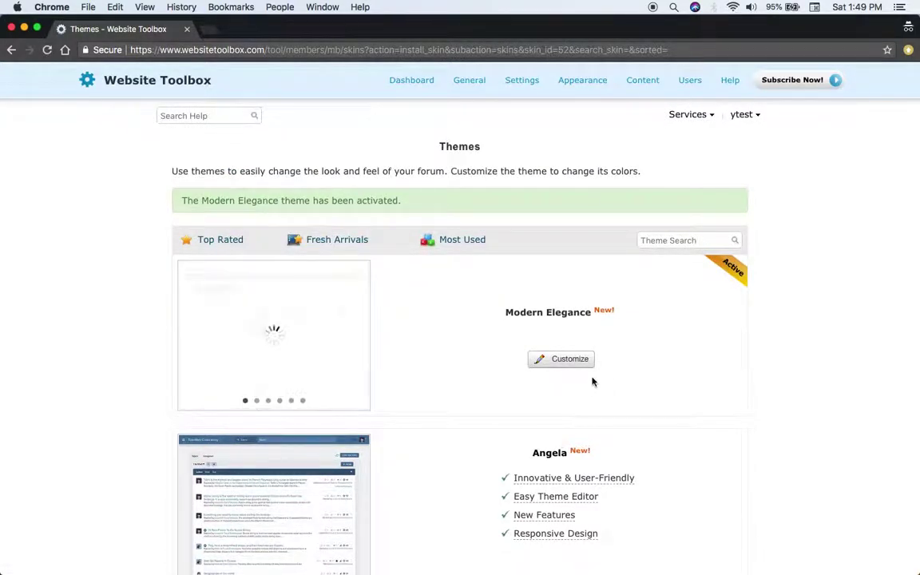
# Open the Modern Elegance customizer on its Identity settings and select the Title field.
pyautogui.click(566, 365)
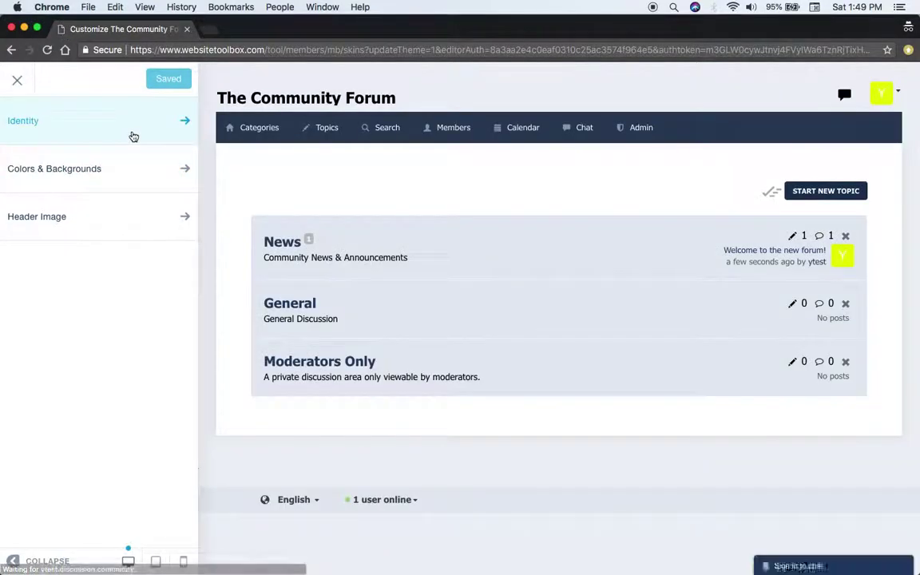
pyautogui.click(133, 137)
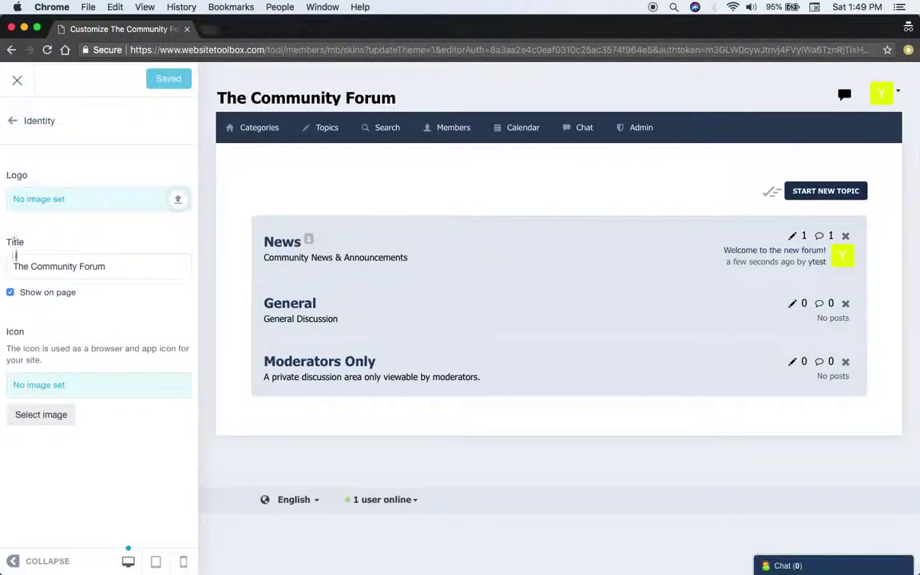
pyautogui.click(77, 266)
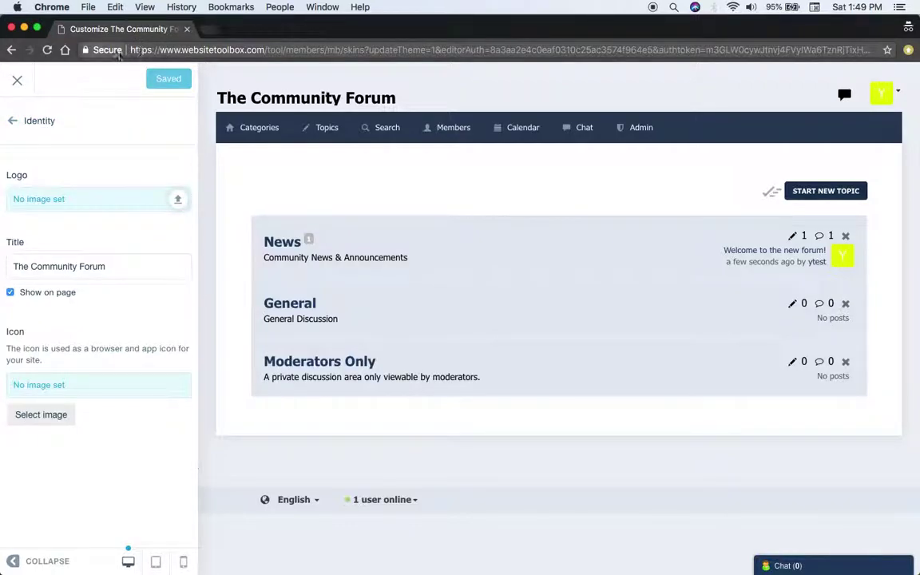
# Set the Base Color to dark navy #212066, then view the Header Image settings.
pyautogui.click(19, 124)
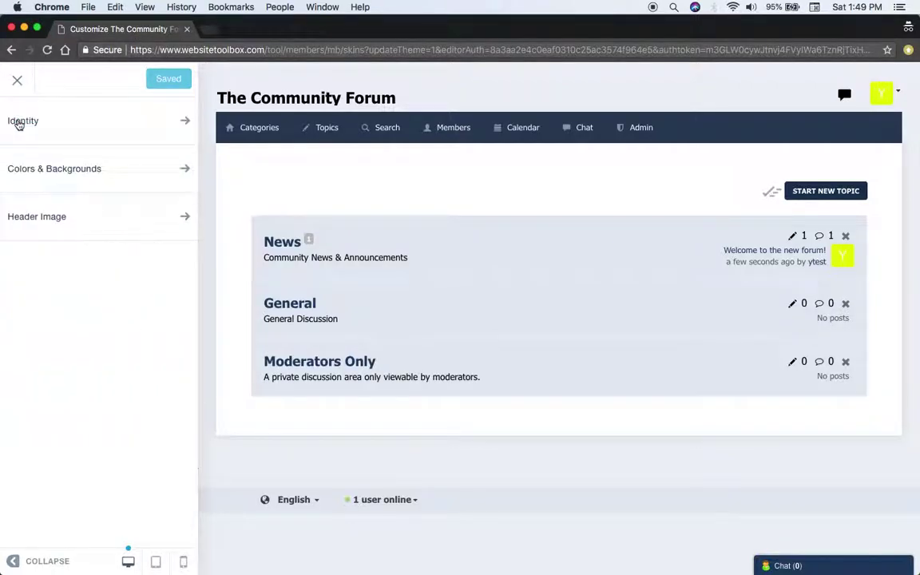
pyautogui.click(44, 172)
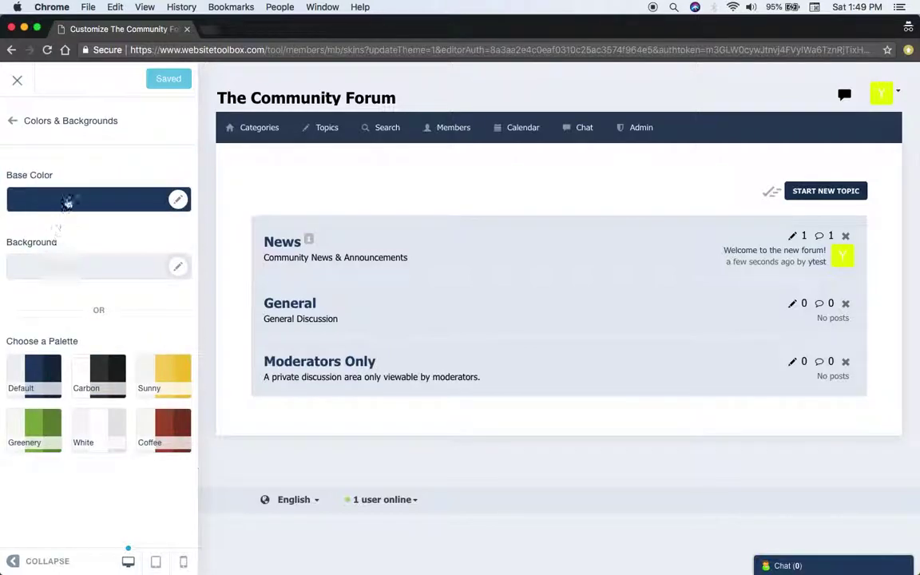
pyautogui.click(73, 199)
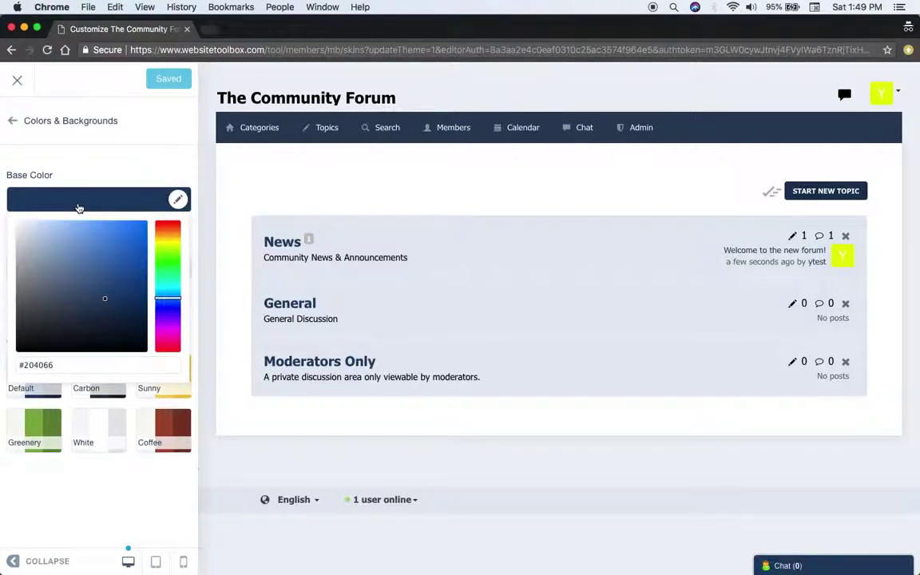
pyautogui.click(169, 275)
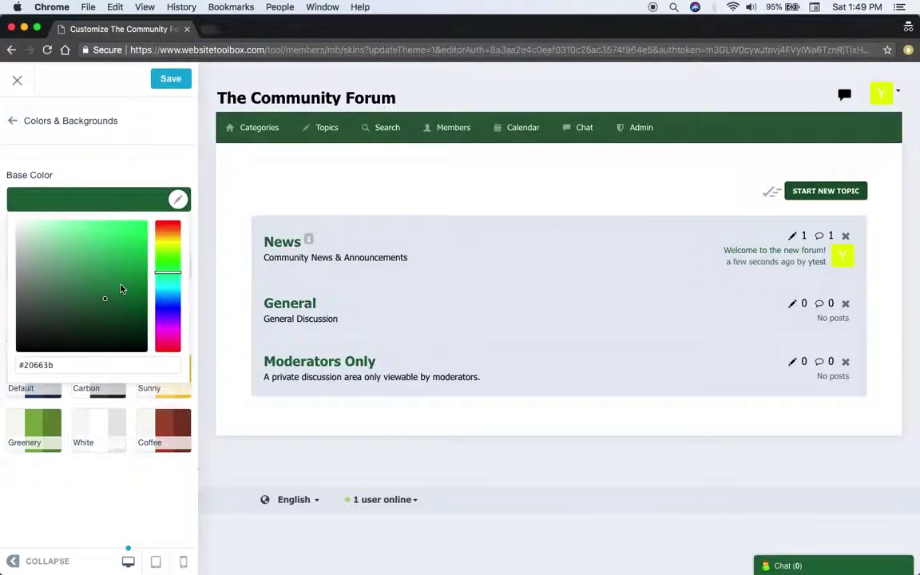
pyautogui.click(170, 260)
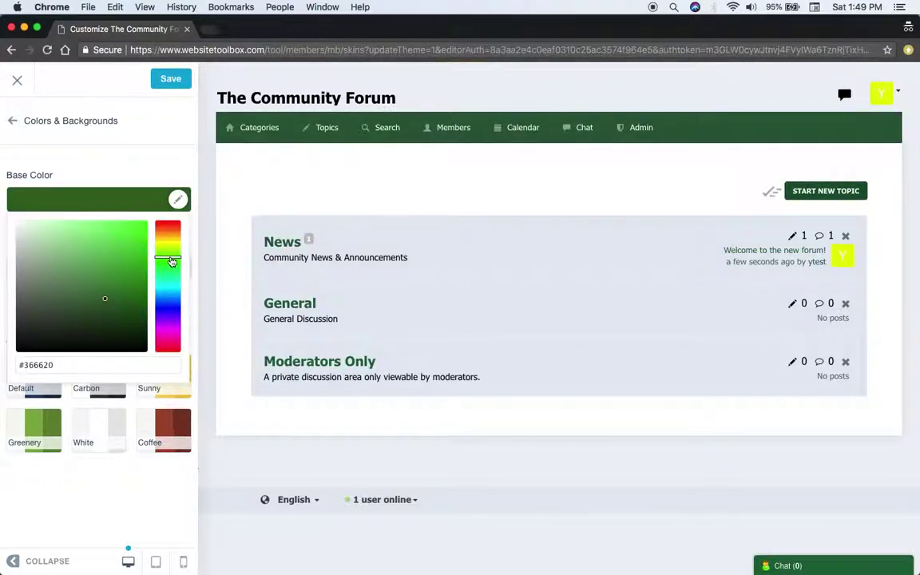
pyautogui.click(168, 311)
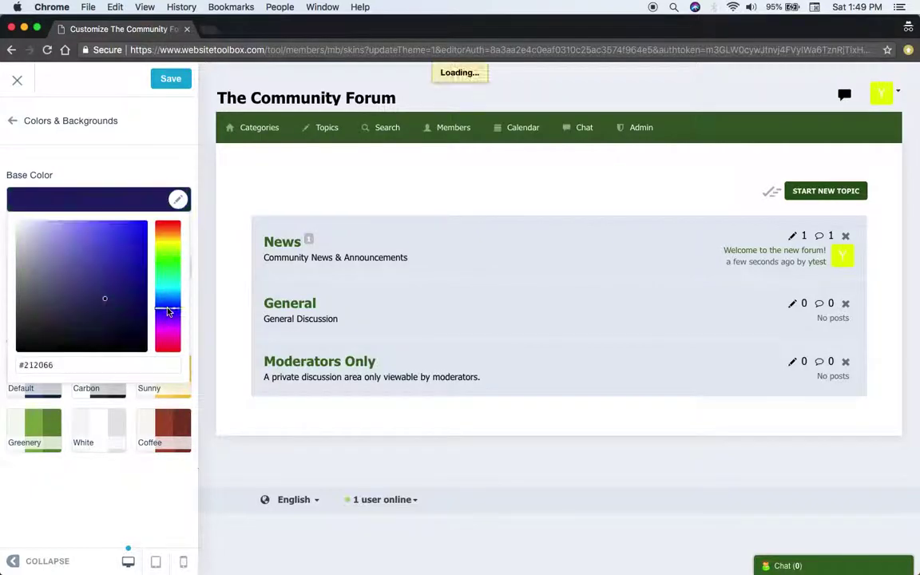
pyautogui.click(154, 166)
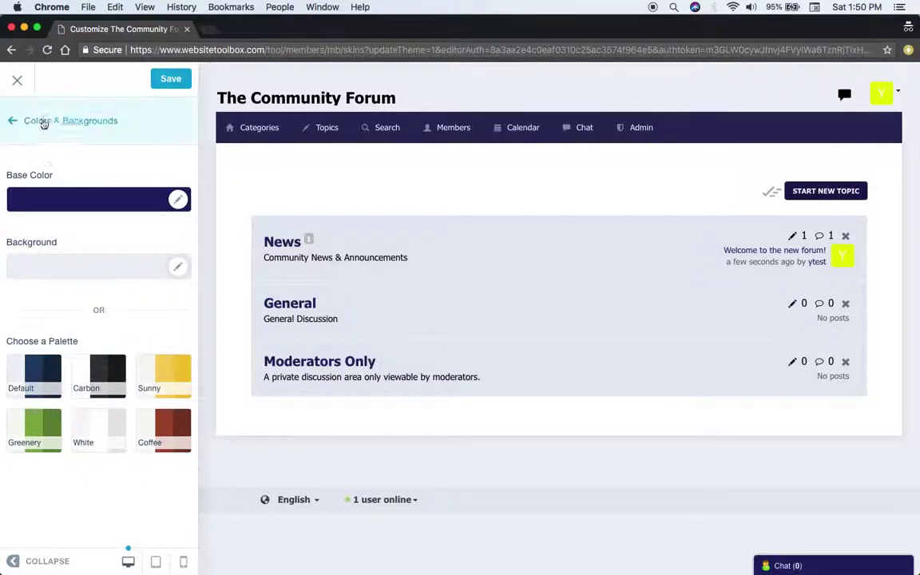
pyautogui.click(43, 123)
pyautogui.click(46, 215)
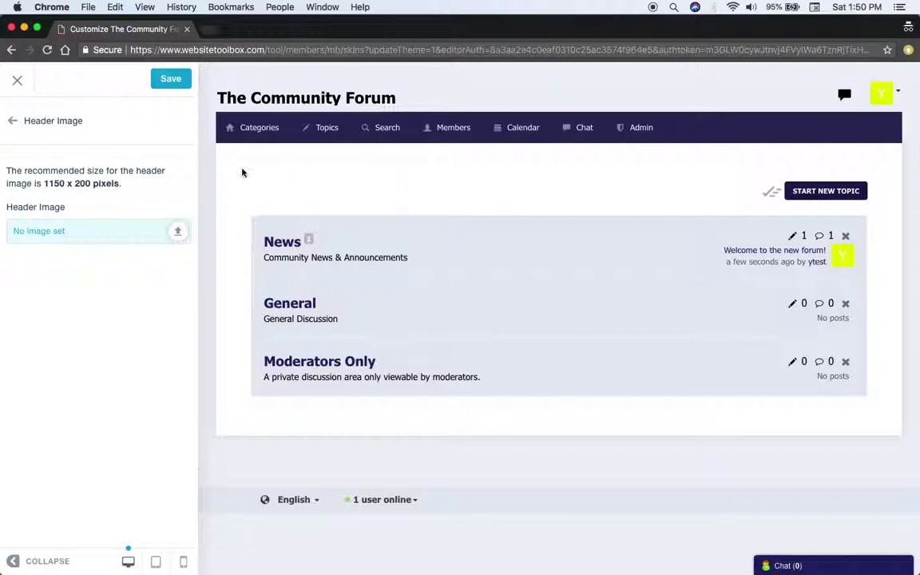
# Exit the customizer back to the Themes page with Modern Elegance active.
pyautogui.click(16, 80)
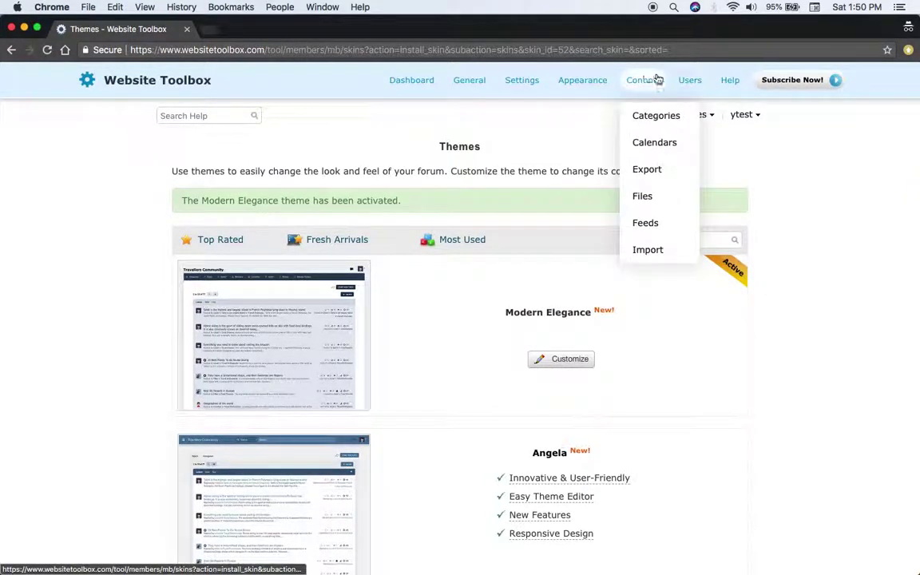
pyautogui.moveTo(582, 80)
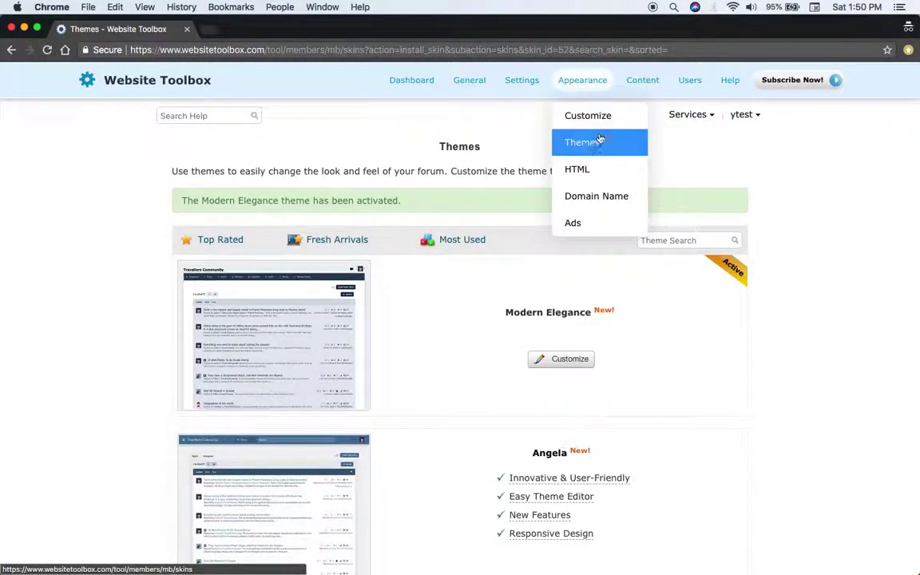
# Open Domain Name settings and keep .discussion.community as the domain suffix.
pyautogui.click(606, 206)
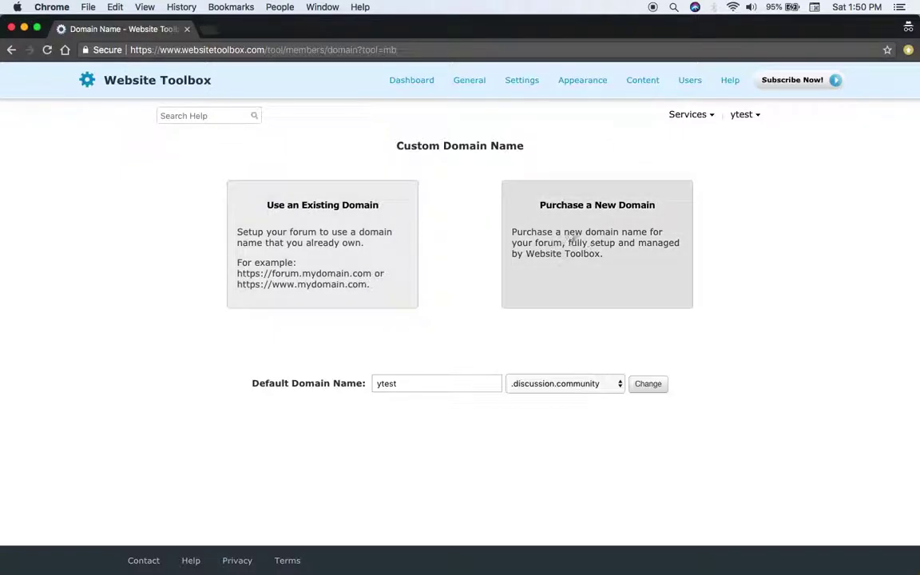
pyautogui.click(556, 385)
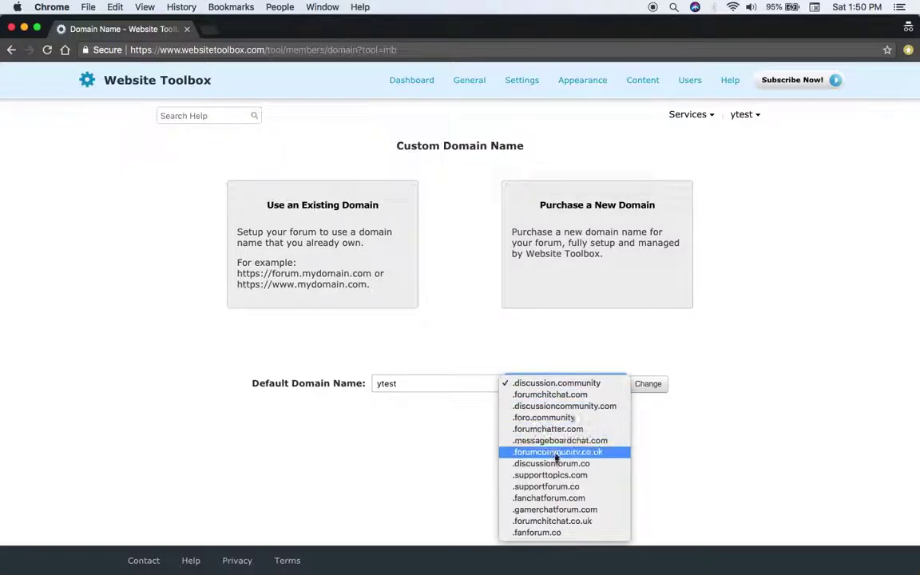
pyautogui.click(575, 350)
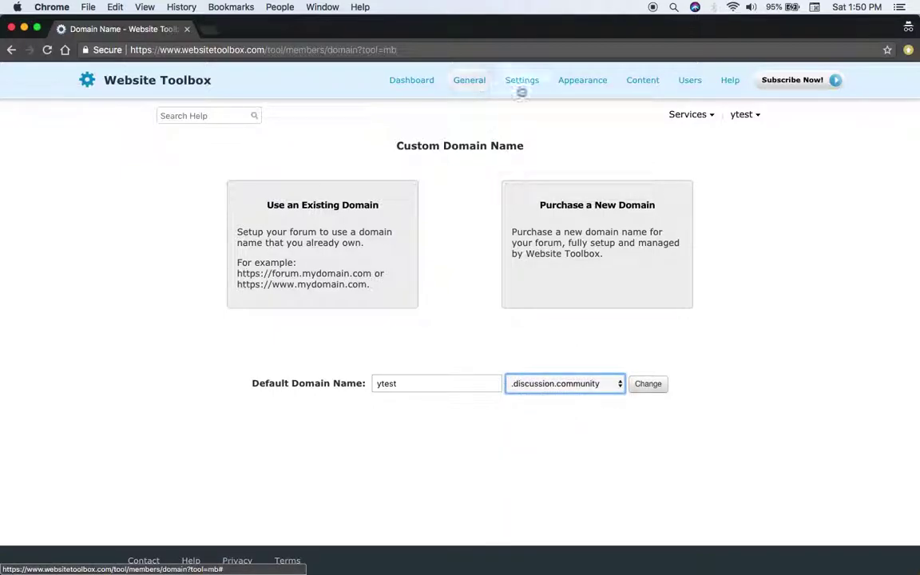
pyautogui.moveTo(470, 80)
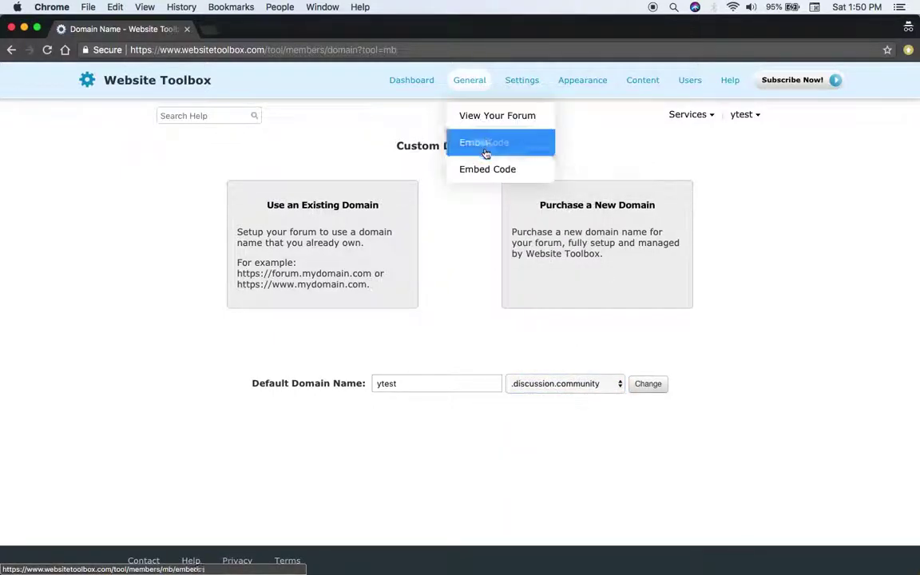
pyautogui.click(486, 176)
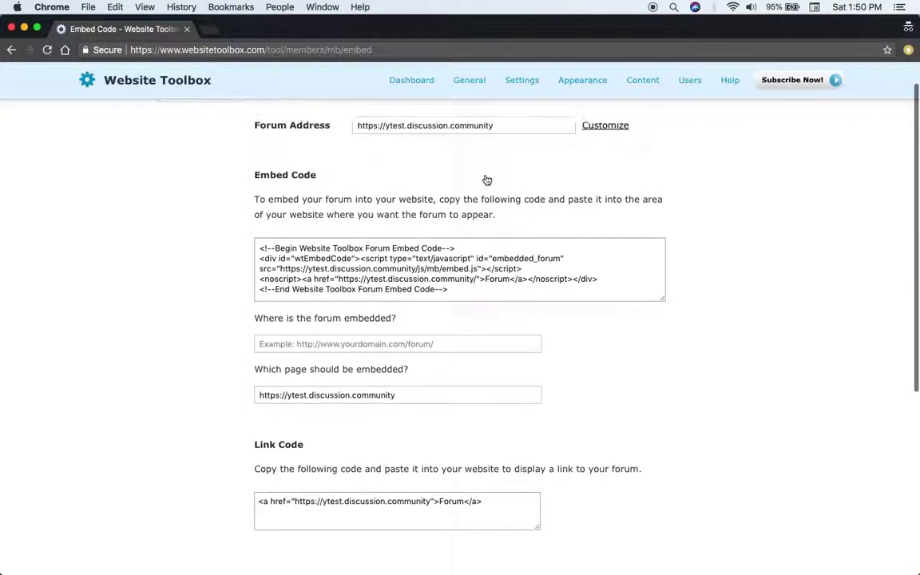
pyautogui.click(437, 312)
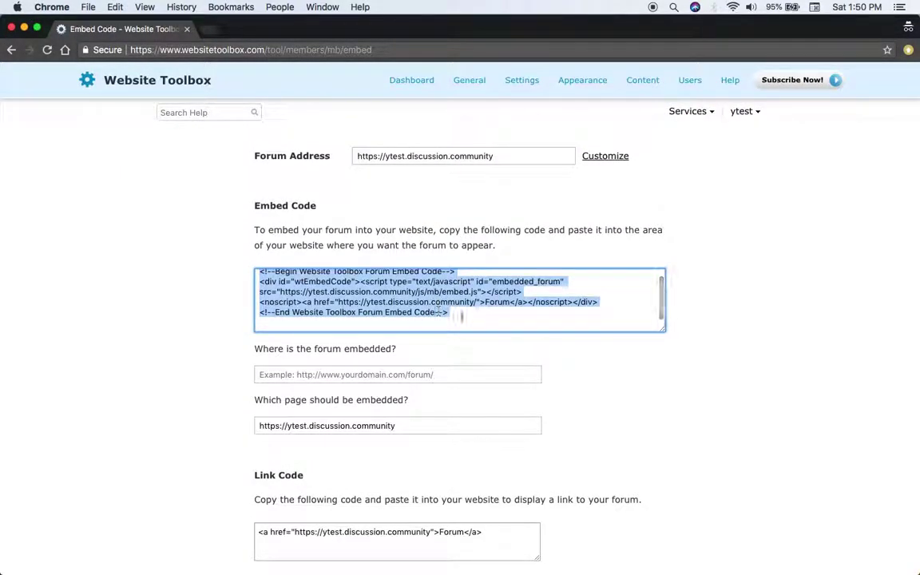
pyautogui.click(607, 417)
pyautogui.scroll(-5, 599, 418)
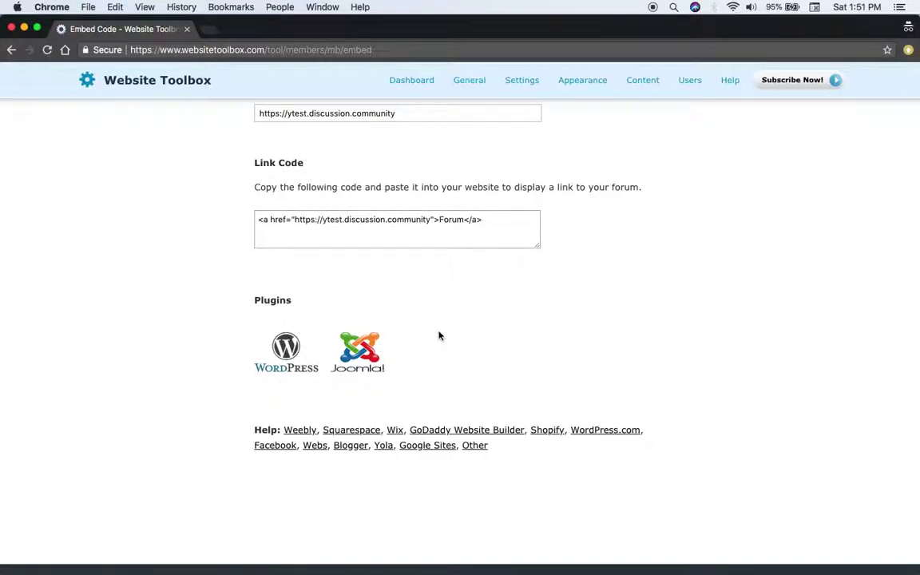
pyautogui.scroll(2, 437, 335)
pyautogui.click(426, 290)
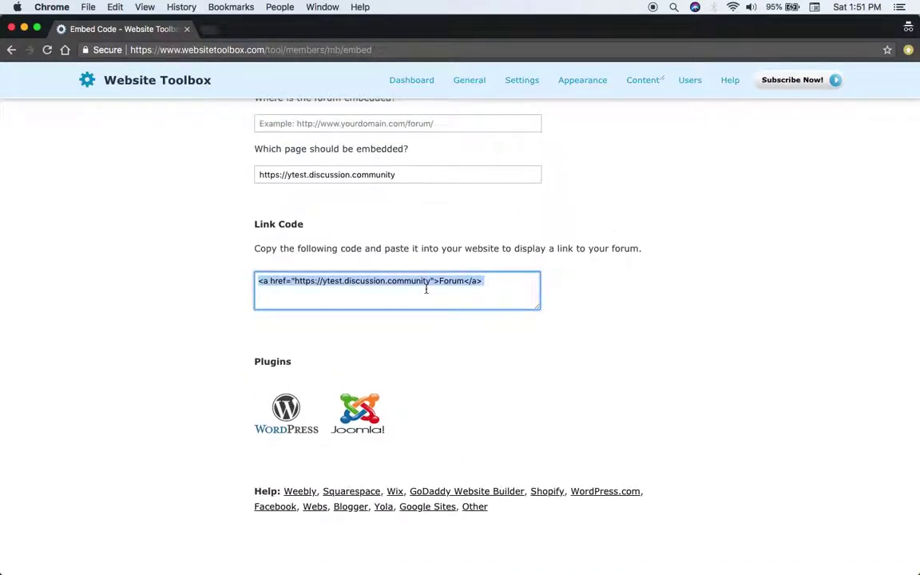
pyautogui.click(468, 329)
pyautogui.scroll(3, 468, 328)
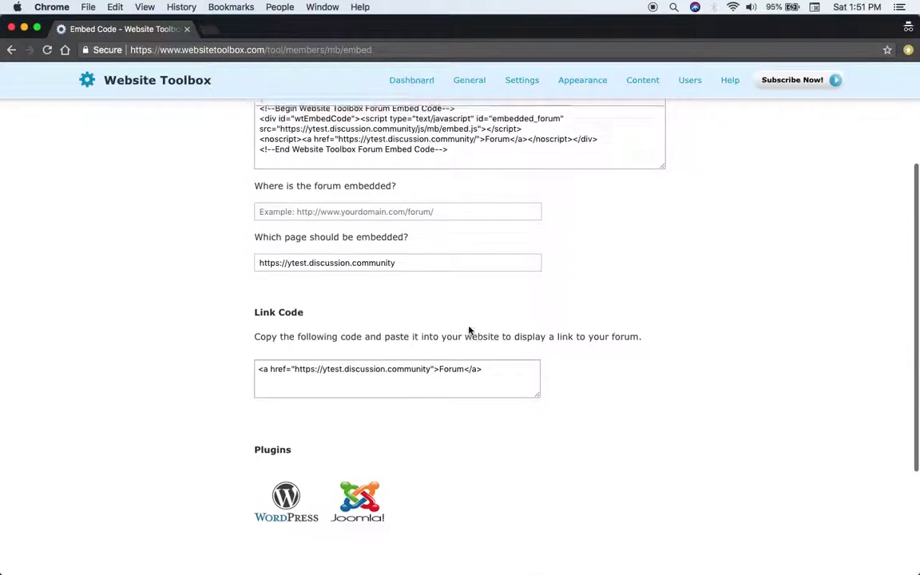
pyautogui.scroll(1, 469, 328)
pyautogui.scroll(3, 469, 329)
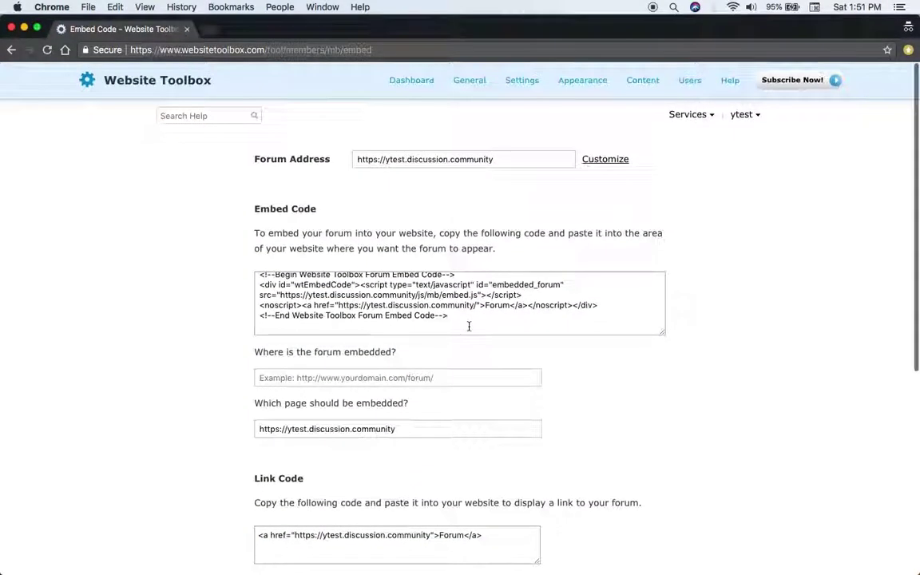
pyautogui.scroll(1, 479, 314)
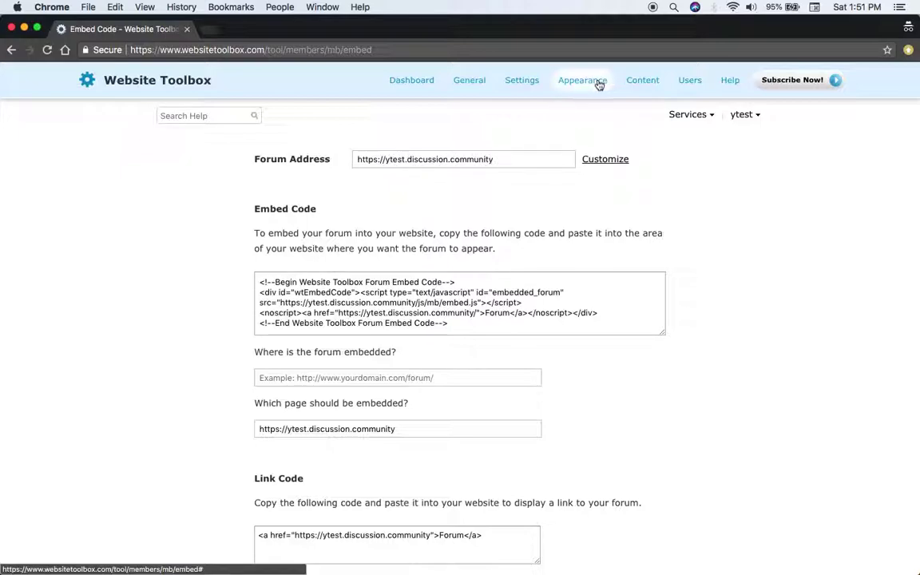
# Open Paid Access settings from the Settings menu and review the empty PayPal email and 0 USD cost.
pyautogui.click(523, 80)
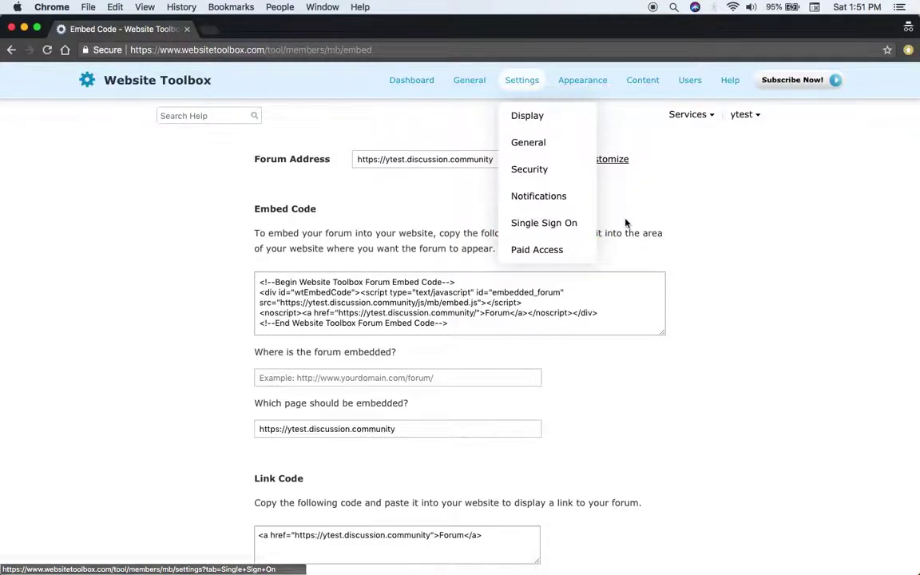
pyautogui.scroll(-1, 623, 230)
pyautogui.scroll(-5, 519, 319)
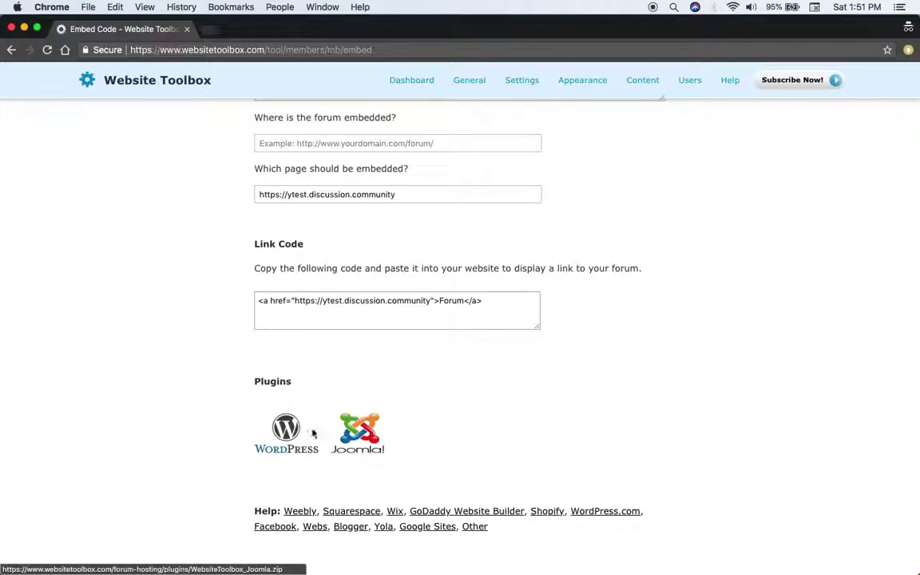
pyautogui.scroll(3, 401, 434)
pyautogui.scroll(3, 452, 417)
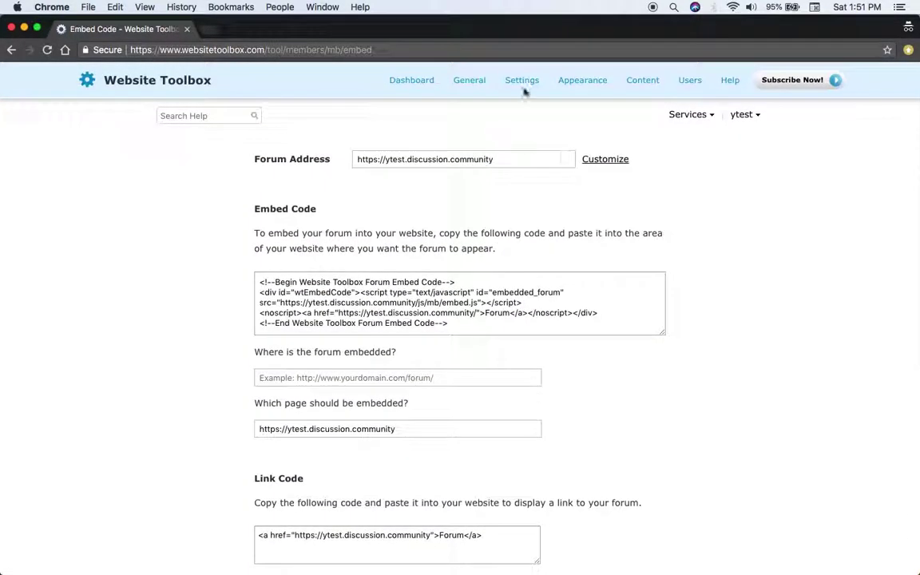
pyautogui.moveTo(522, 80)
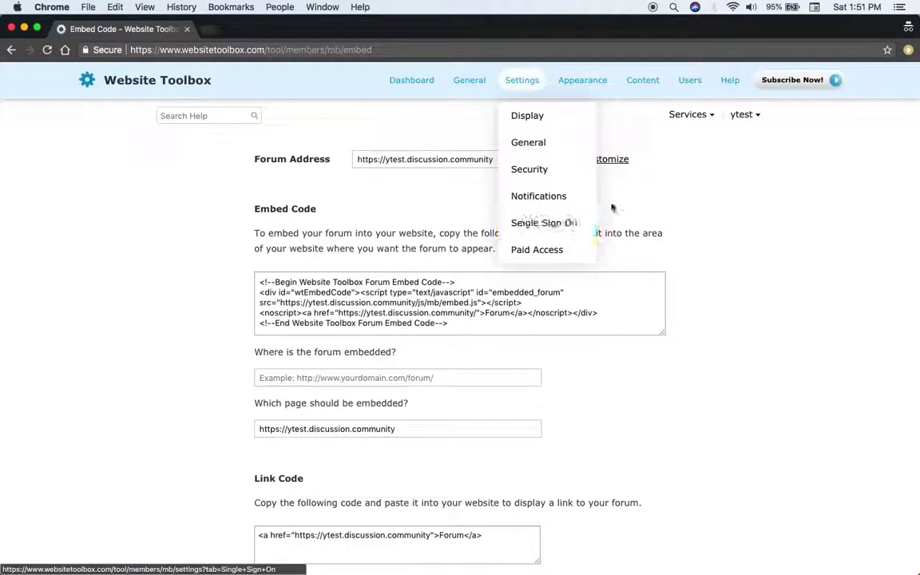
pyautogui.click(551, 264)
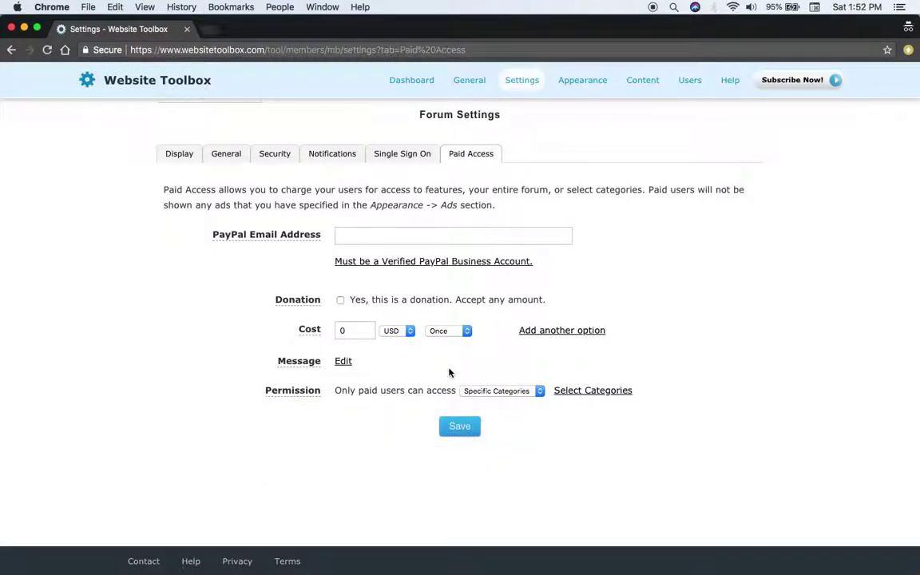
pyautogui.scroll(2, 450, 373)
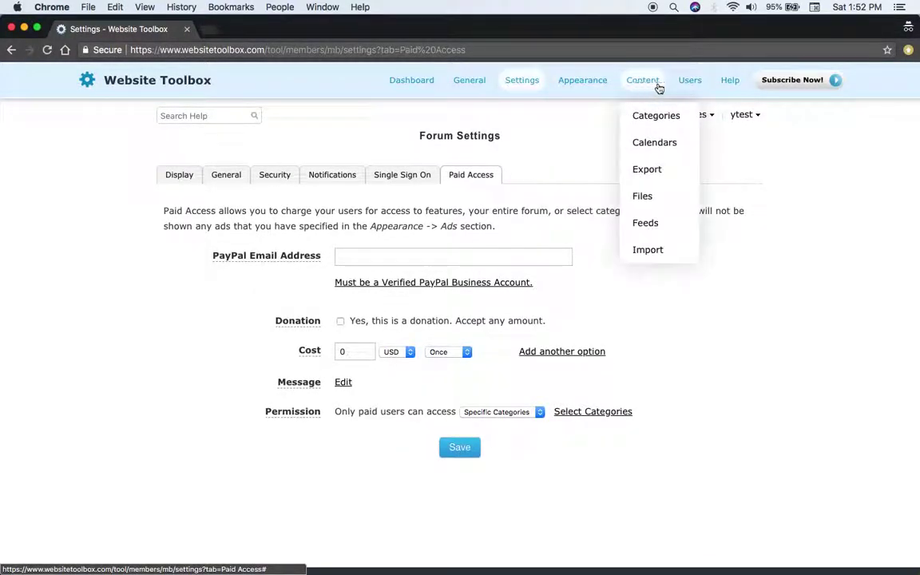
pyautogui.moveTo(583, 80)
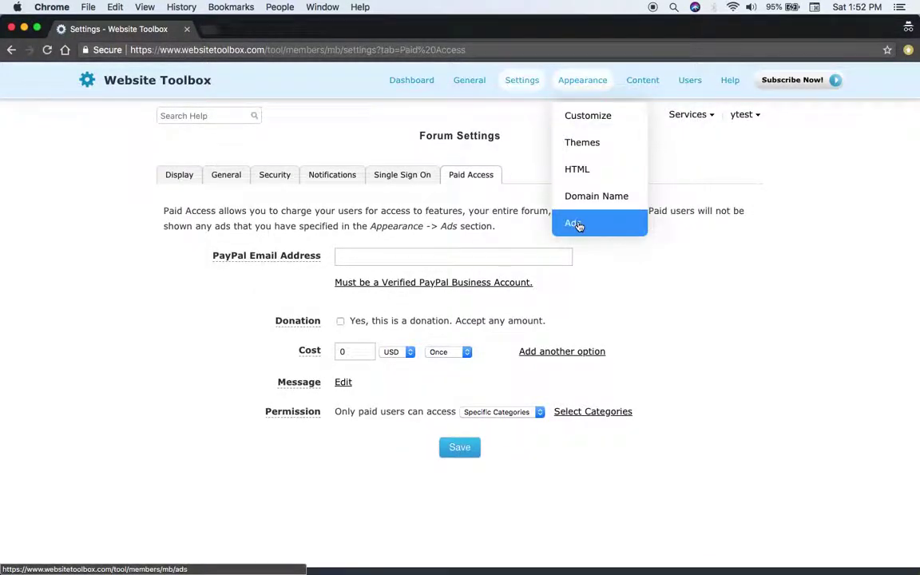
# Open the Ads settings and scroll through the ad code boxes.
pyautogui.click(580, 226)
pyautogui.scroll(-4, 336, 400)
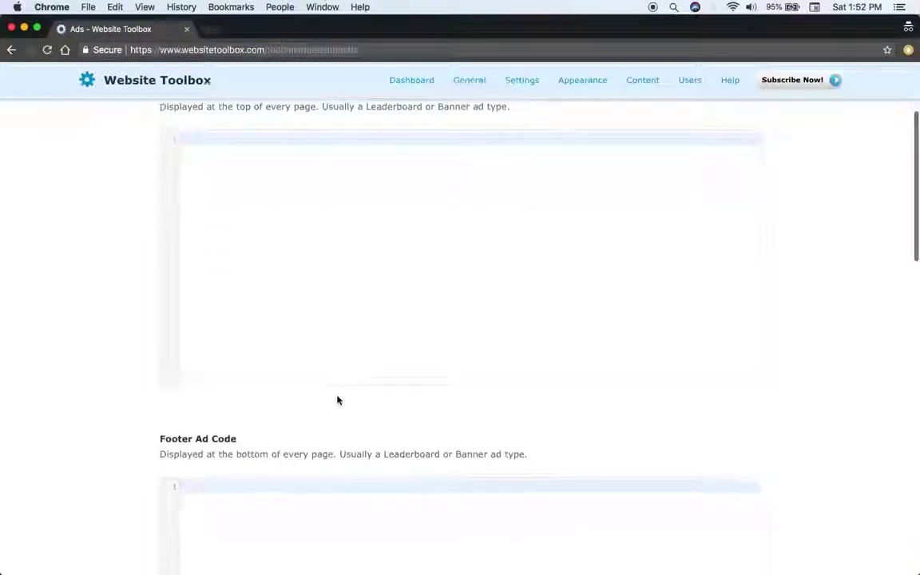
pyautogui.scroll(-5, 296, 472)
pyautogui.scroll(-5, 331, 389)
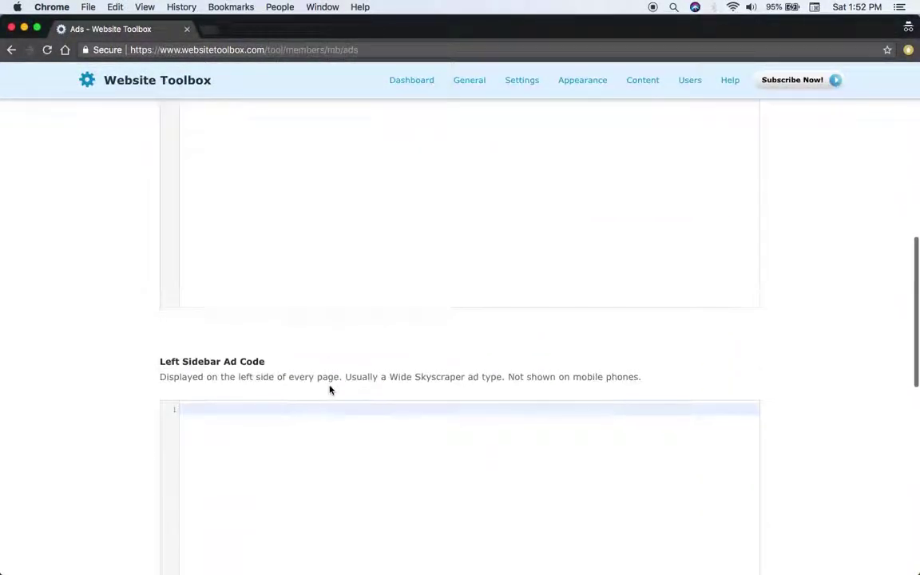
pyautogui.scroll(-5, 330, 389)
pyautogui.scroll(-5, 329, 388)
pyautogui.scroll(5, 353, 345)
pyautogui.scroll(15, 356, 345)
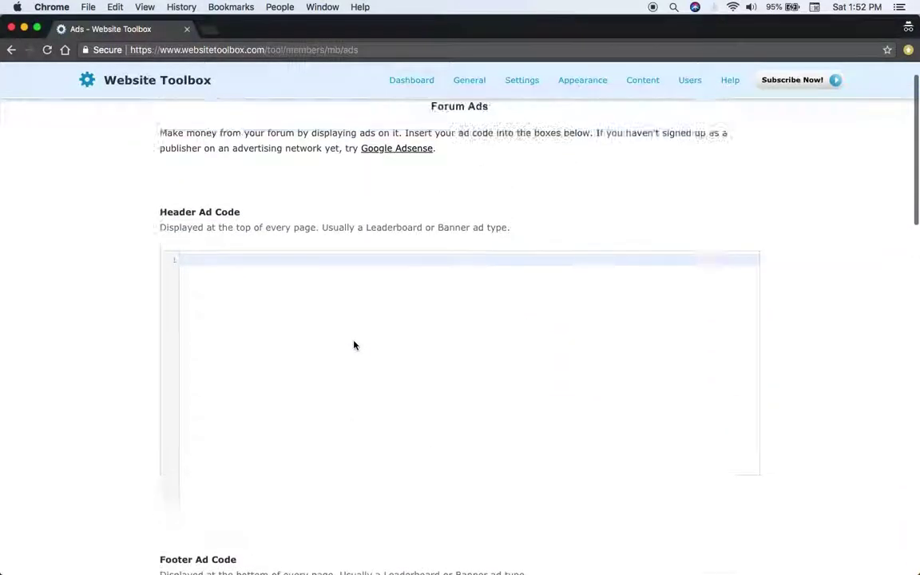
pyautogui.scroll(2, 355, 345)
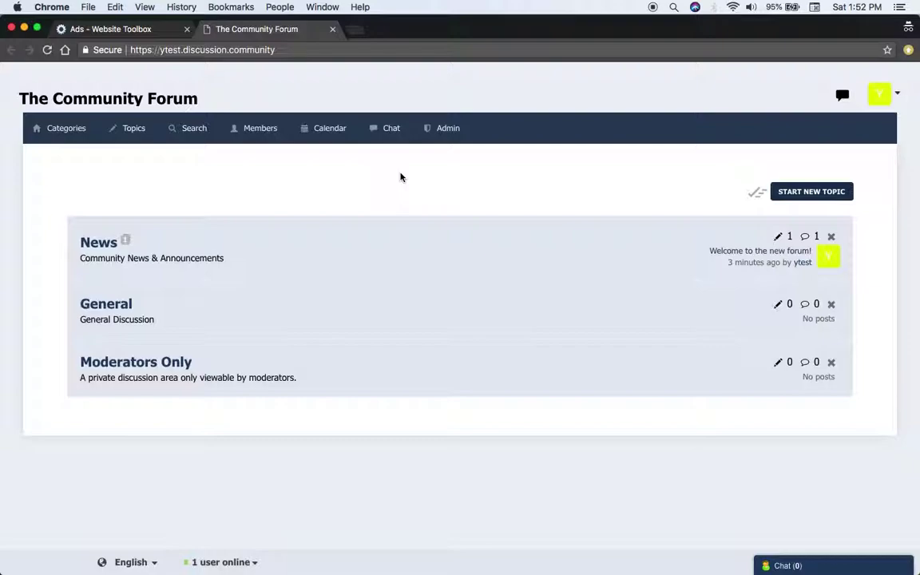
# Toggle the chat panel, read the 'Welcome to the new forum!' topic, then close the forum tab.
pyautogui.click(799, 567)
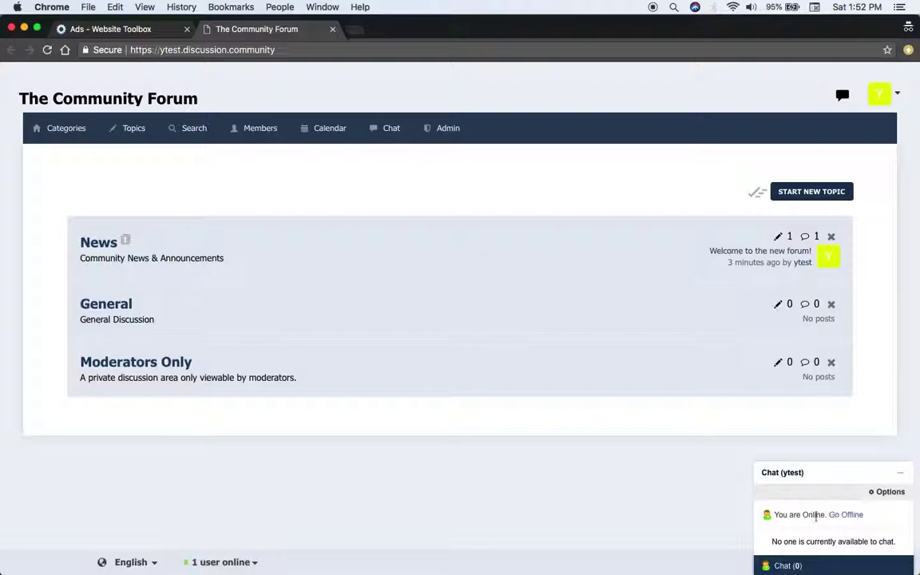
pyautogui.click(582, 509)
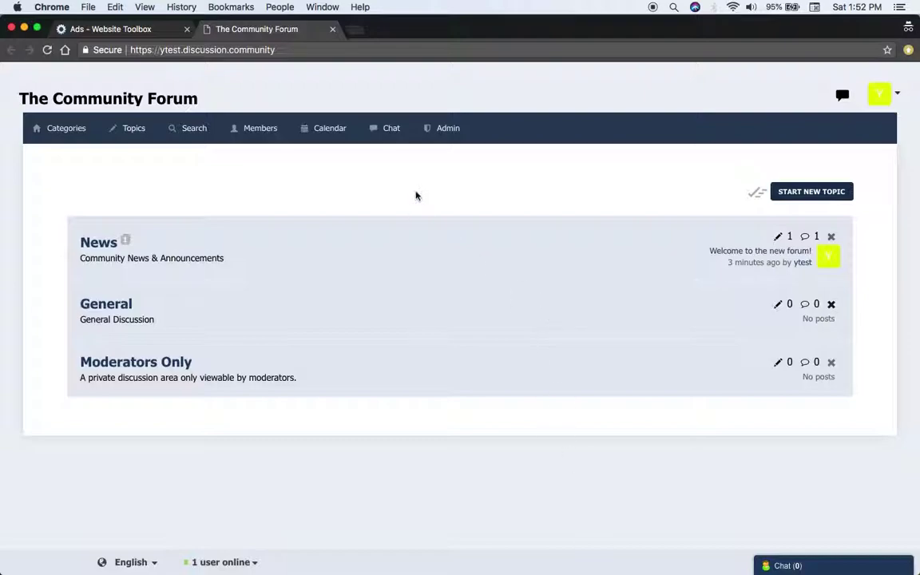
pyautogui.click(138, 126)
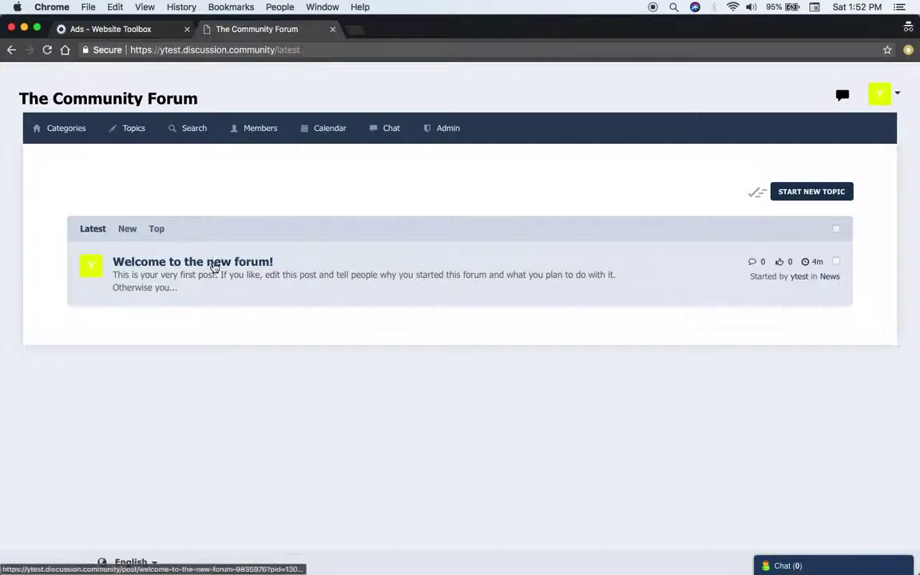
pyautogui.click(213, 263)
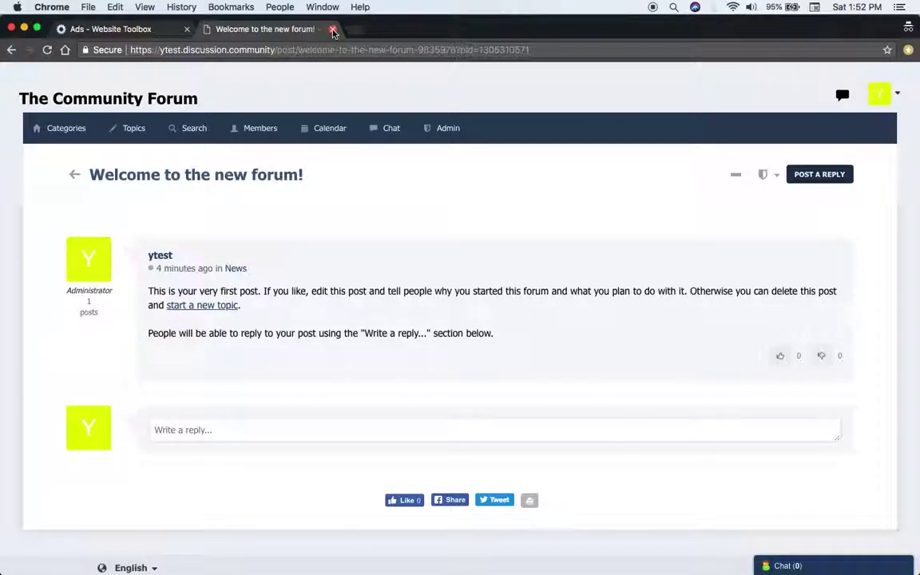
pyautogui.click(334, 32)
# Activate the Classic theme from the Themes gallery.
pyautogui.moveTo(583, 80)
pyautogui.click(597, 151)
pyautogui.scroll(-3, 597, 151)
pyautogui.scroll(-2, 597, 151)
pyautogui.scroll(-3, 598, 151)
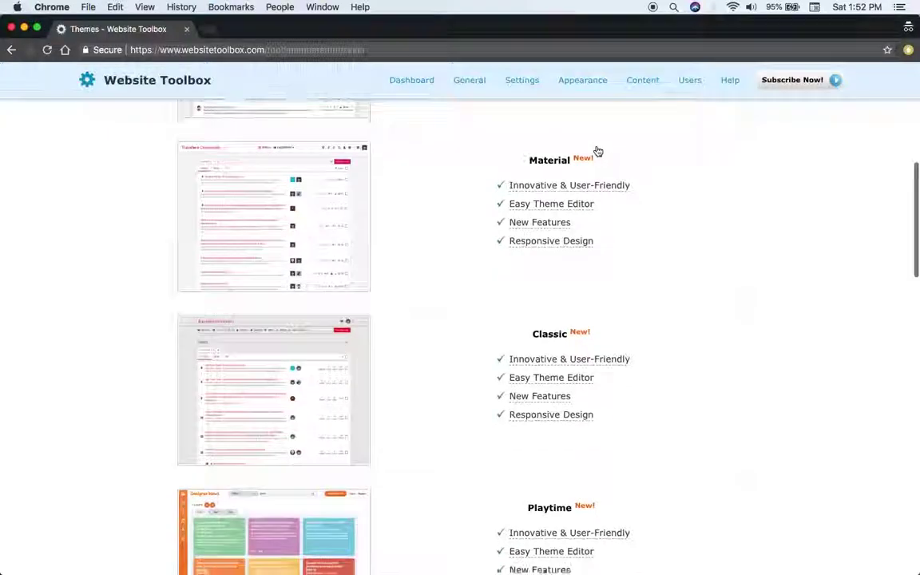
pyautogui.scroll(-3, 597, 151)
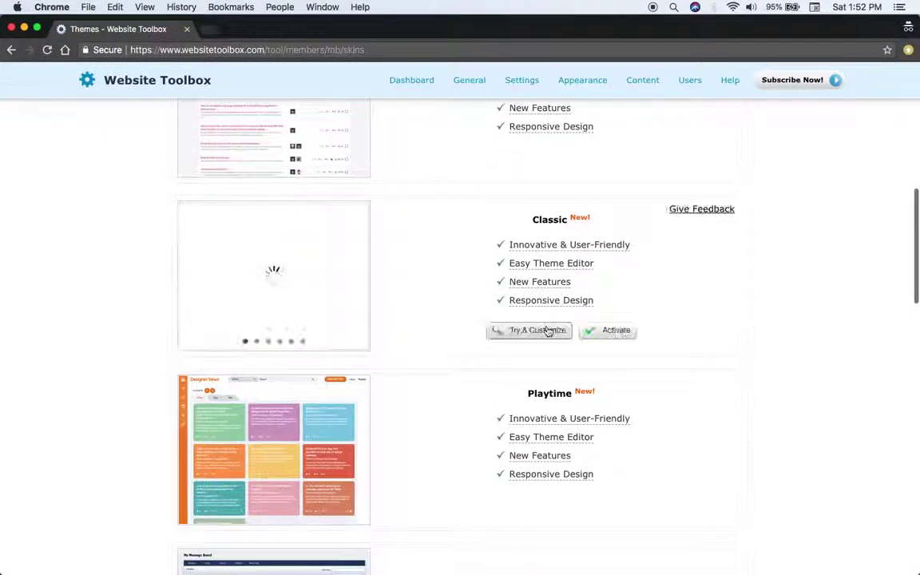
pyautogui.click(603, 331)
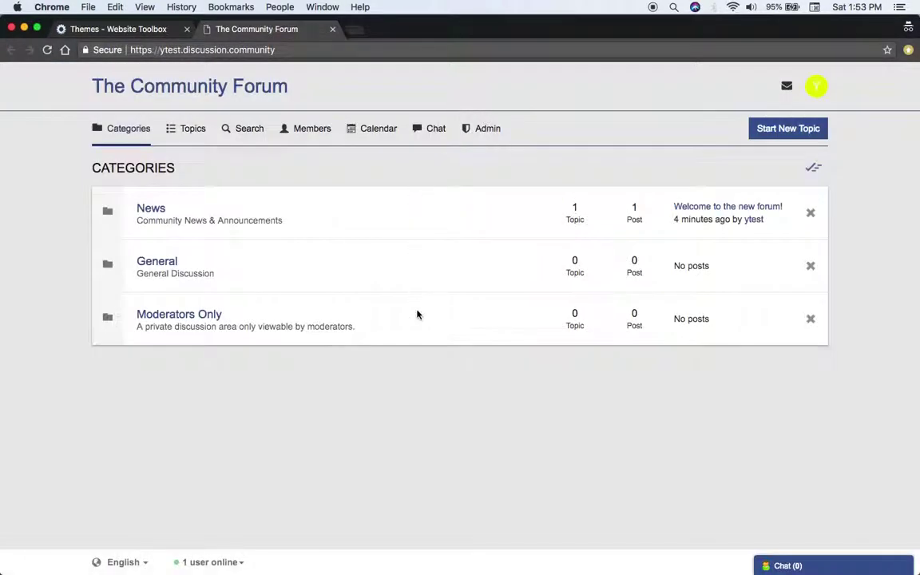
# View all forum members on the restyled forum, confirming only ytest, then close it.
pyautogui.click(312, 134)
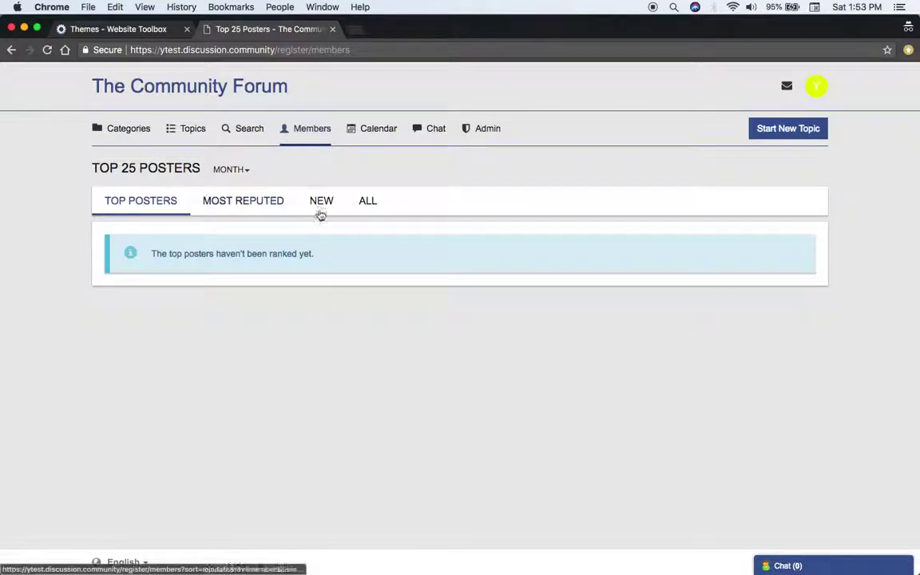
pyautogui.click(366, 202)
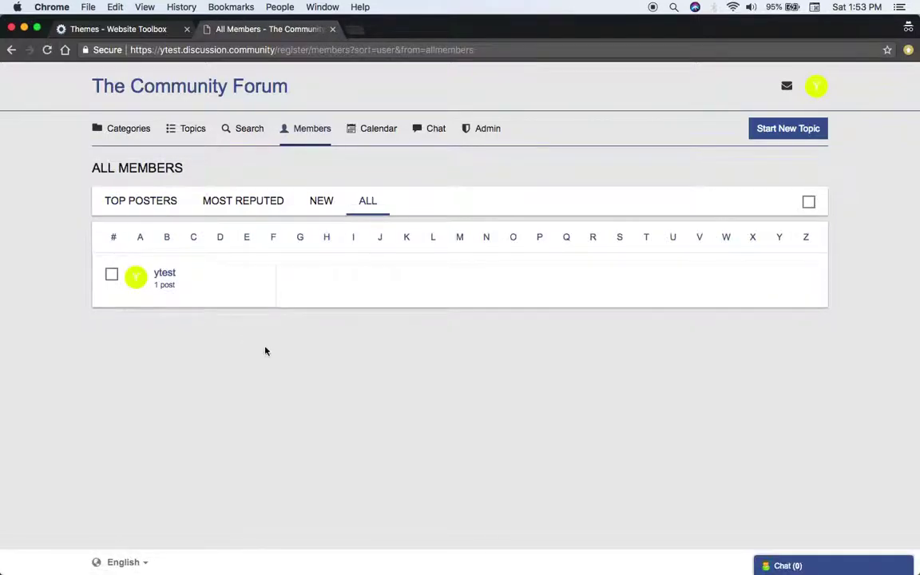
pyautogui.click(333, 29)
pyautogui.moveTo(642, 81)
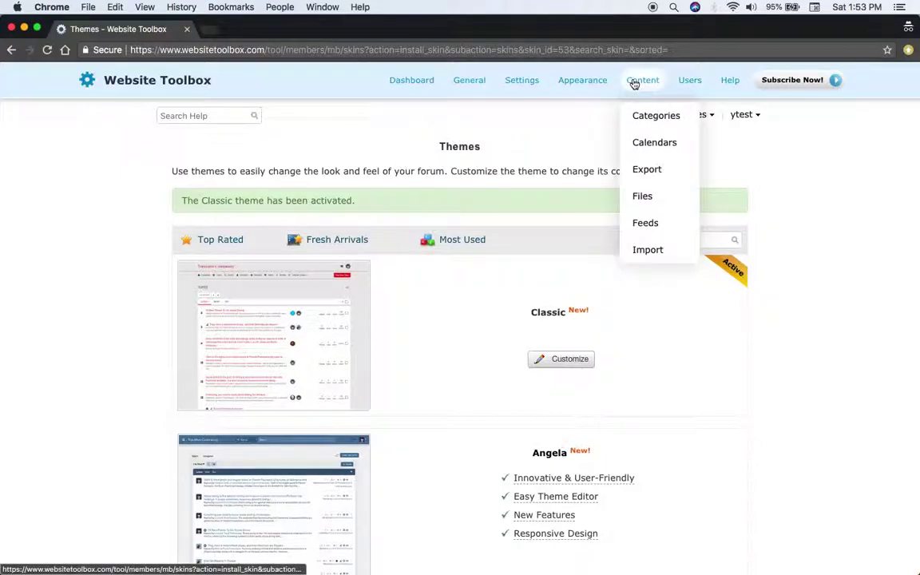
# Review the Categories page and its empty Moderators tab, then the Administrators list showing owner ytest.
pyautogui.click(657, 116)
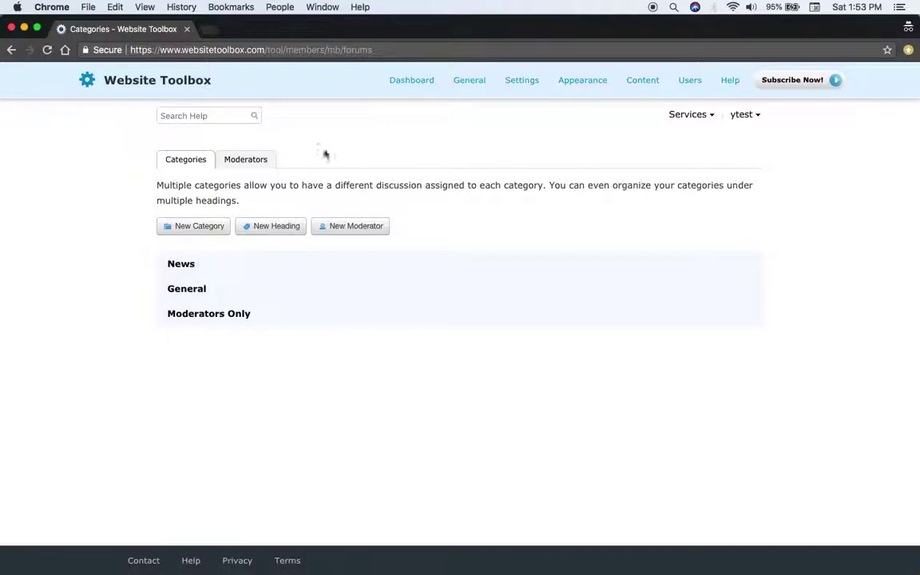
pyautogui.click(265, 164)
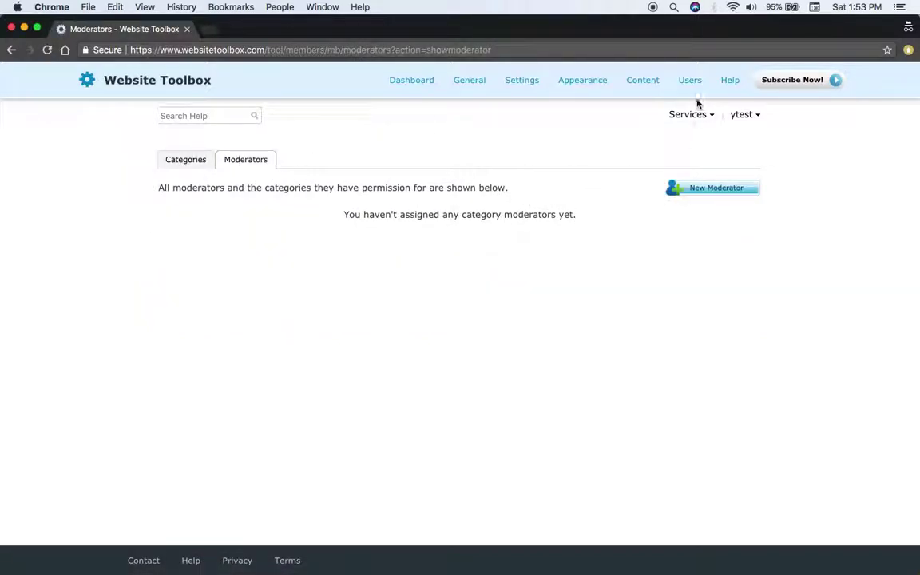
pyautogui.moveTo(689, 80)
pyautogui.click(703, 172)
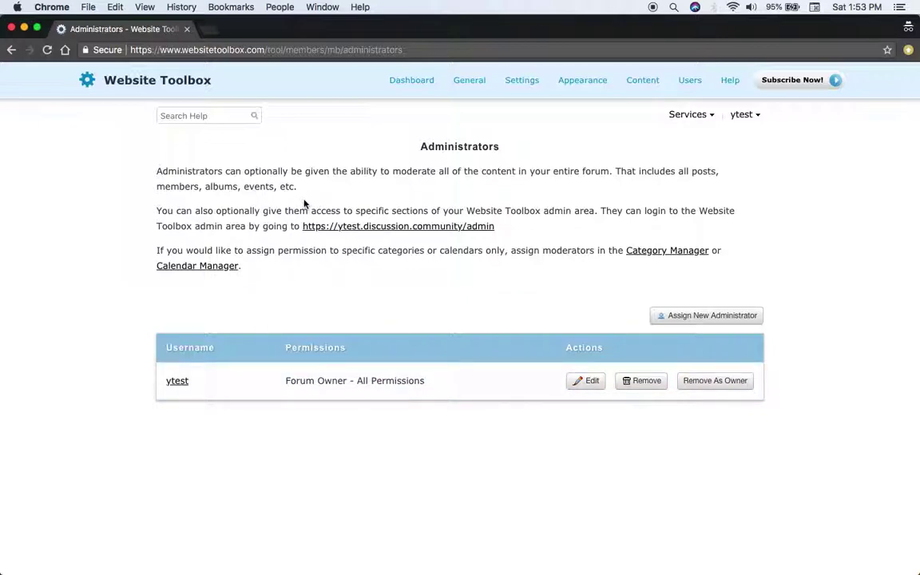
# Go back to the Forum Dashboard with its forum address and 14-day trial notice.
pyautogui.click(413, 83)
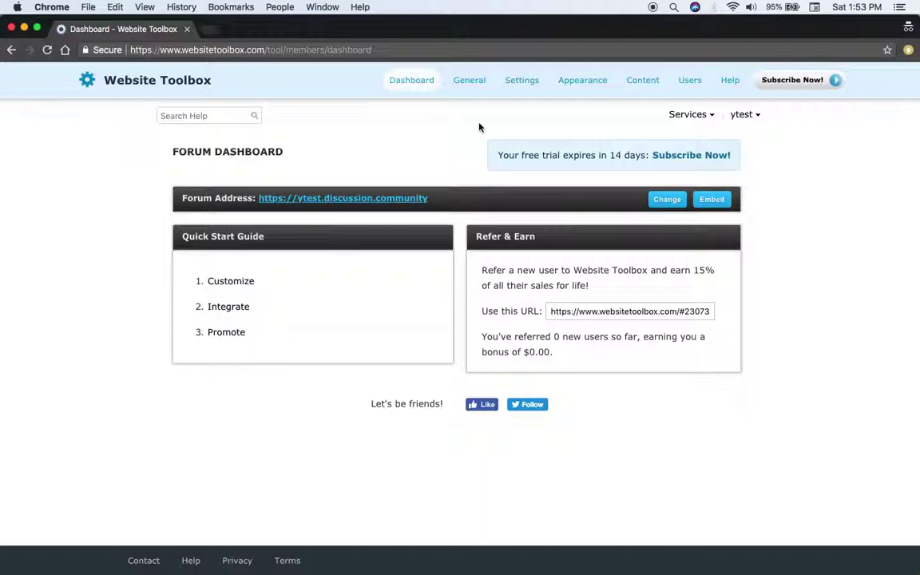